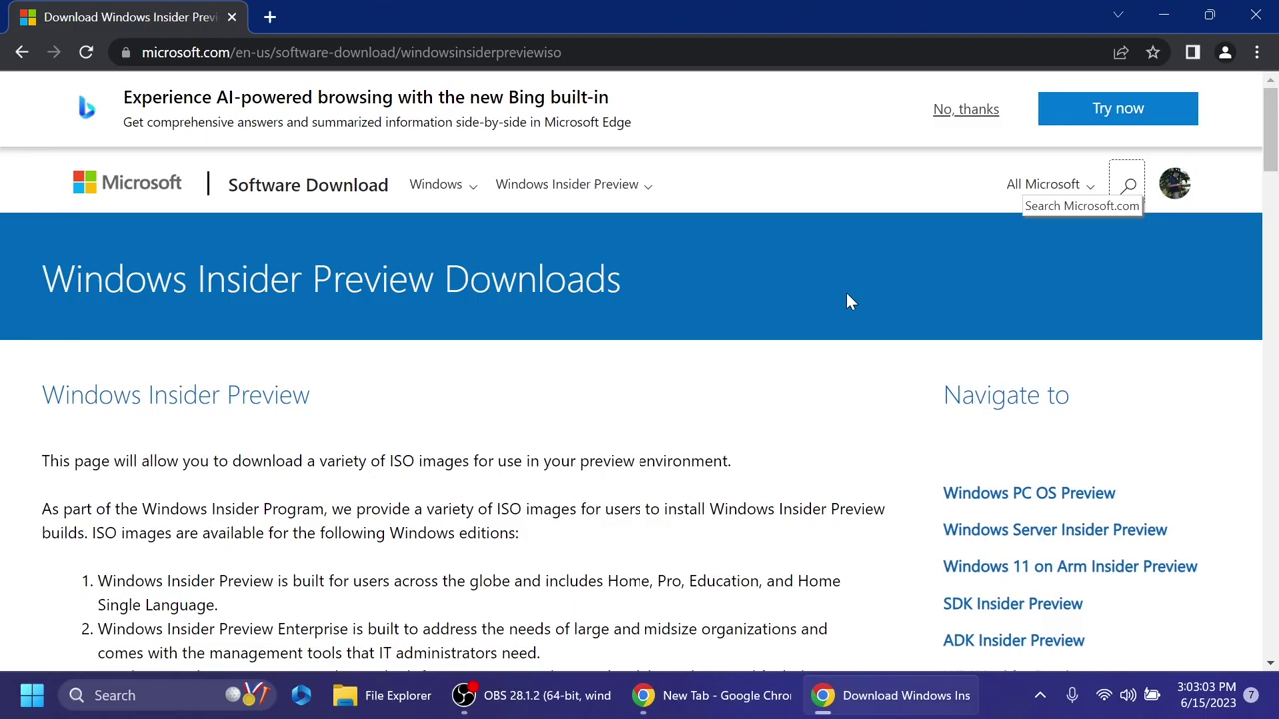
Choose and confirm the Windows 11 Insider Preview (Dev Channel) - Build 23481 edition on the Insider Preview downloads page.
scroll(470, 355, down, 1)
scroll(469, 355, down, 15)
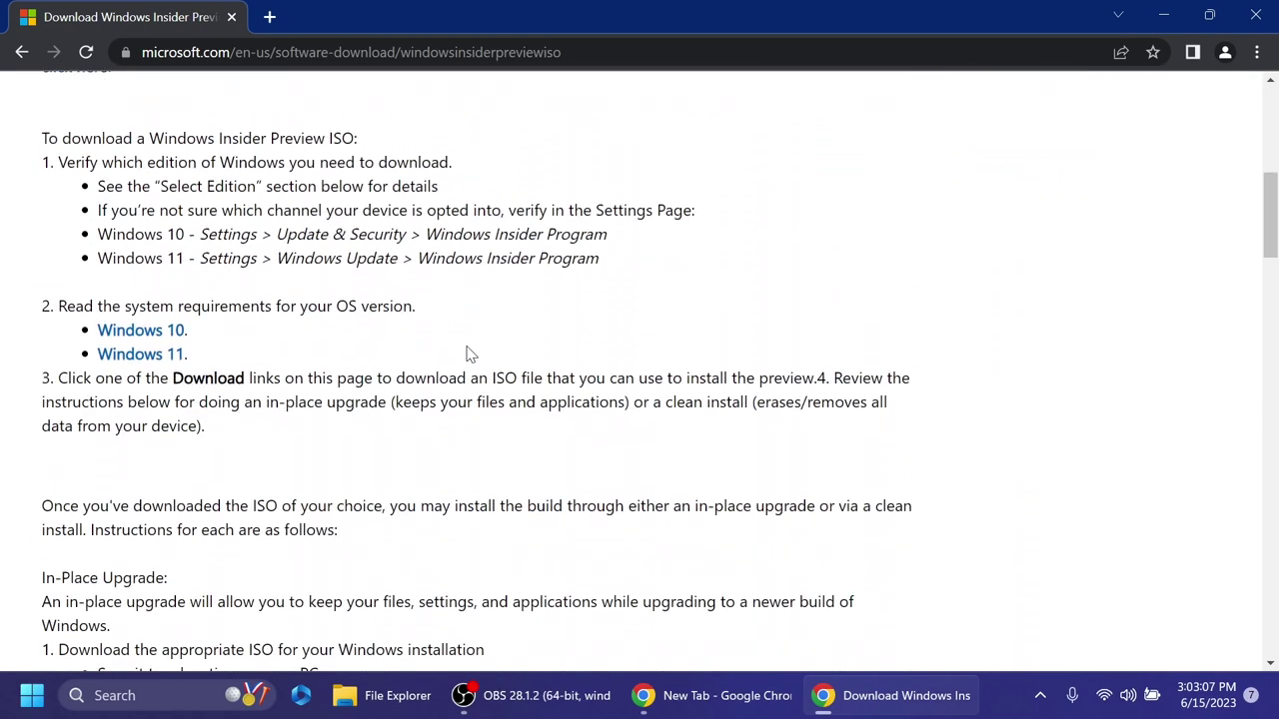
scroll(469, 355, down, 7)
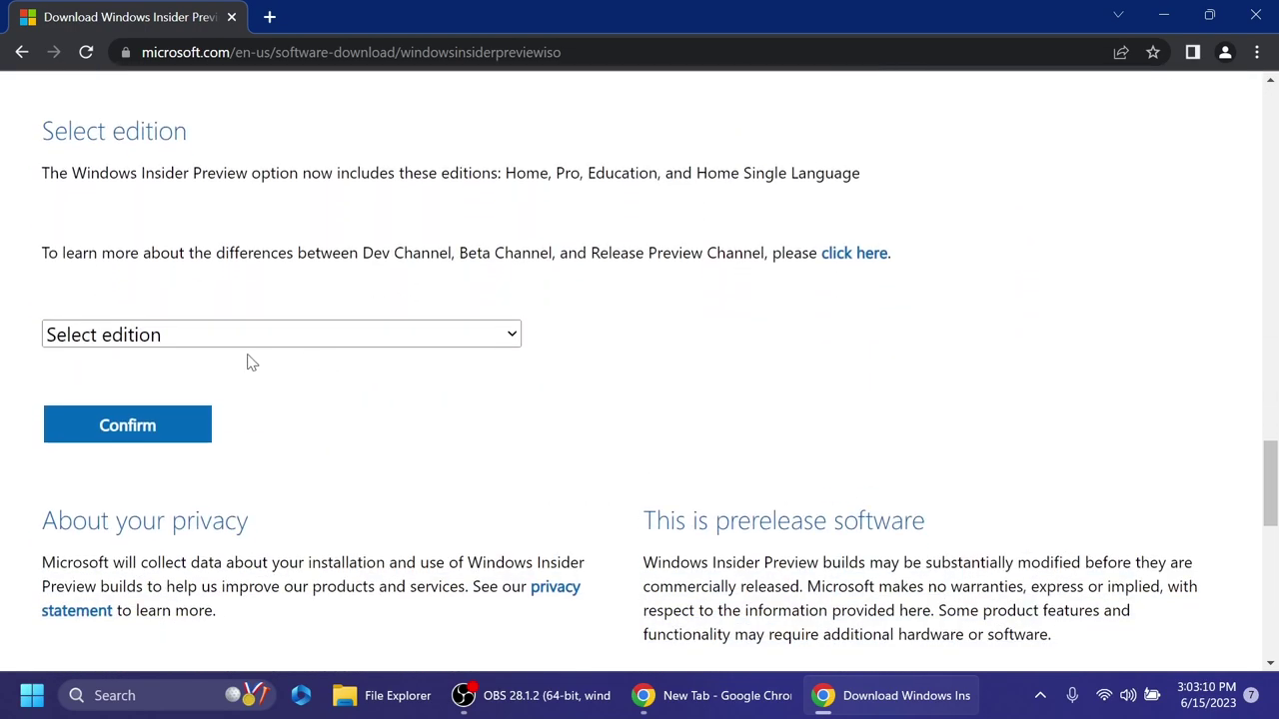
click(228, 338)
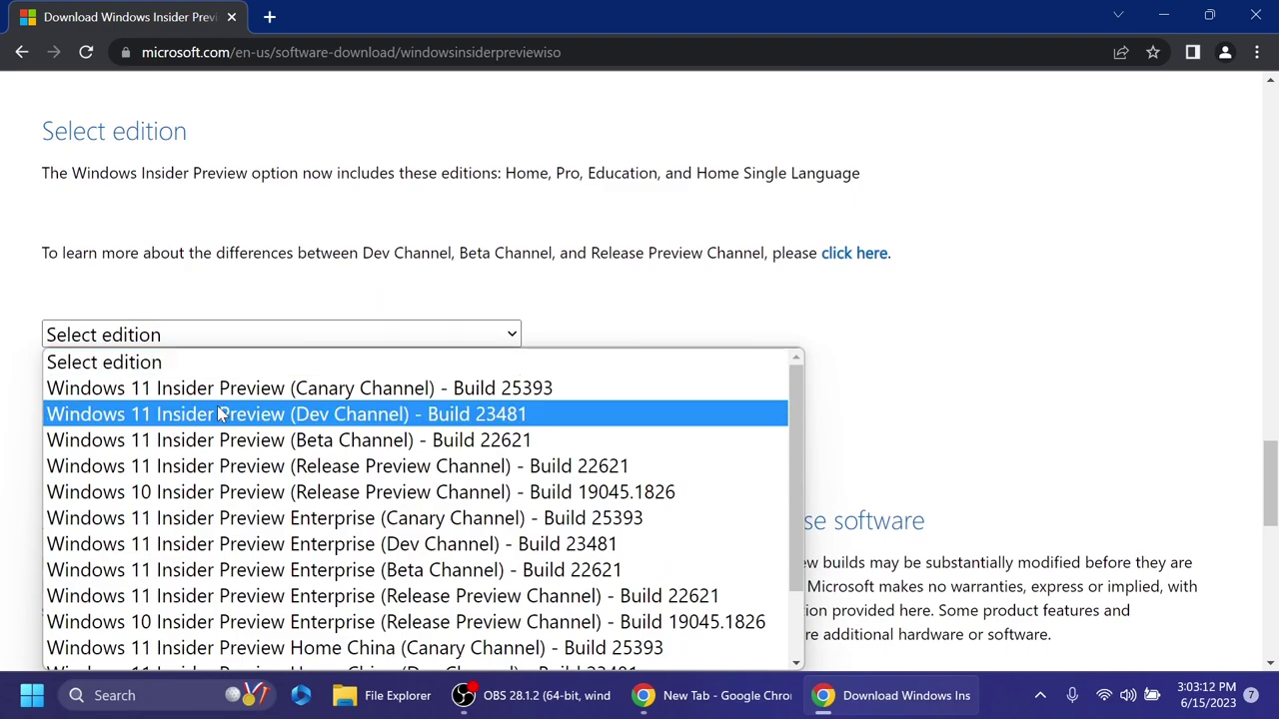
click(497, 421)
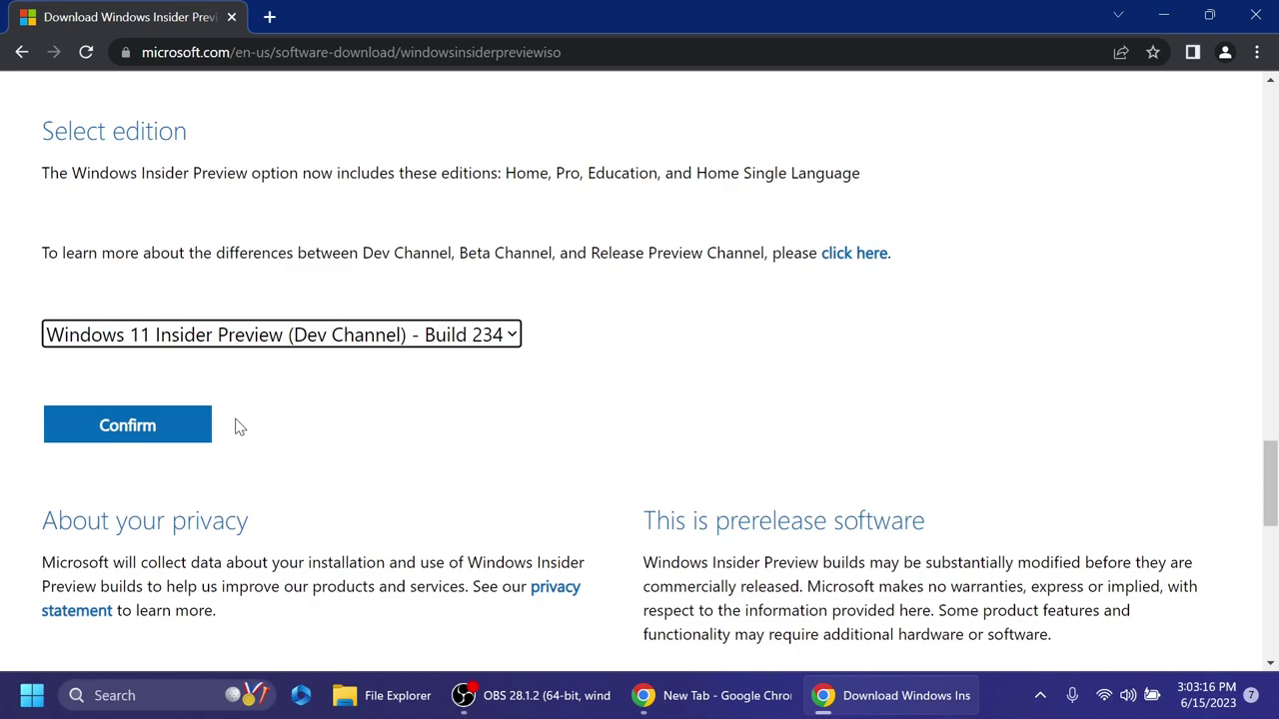
click(204, 428)
Set the product language to English (United States) and confirm it.
click(224, 310)
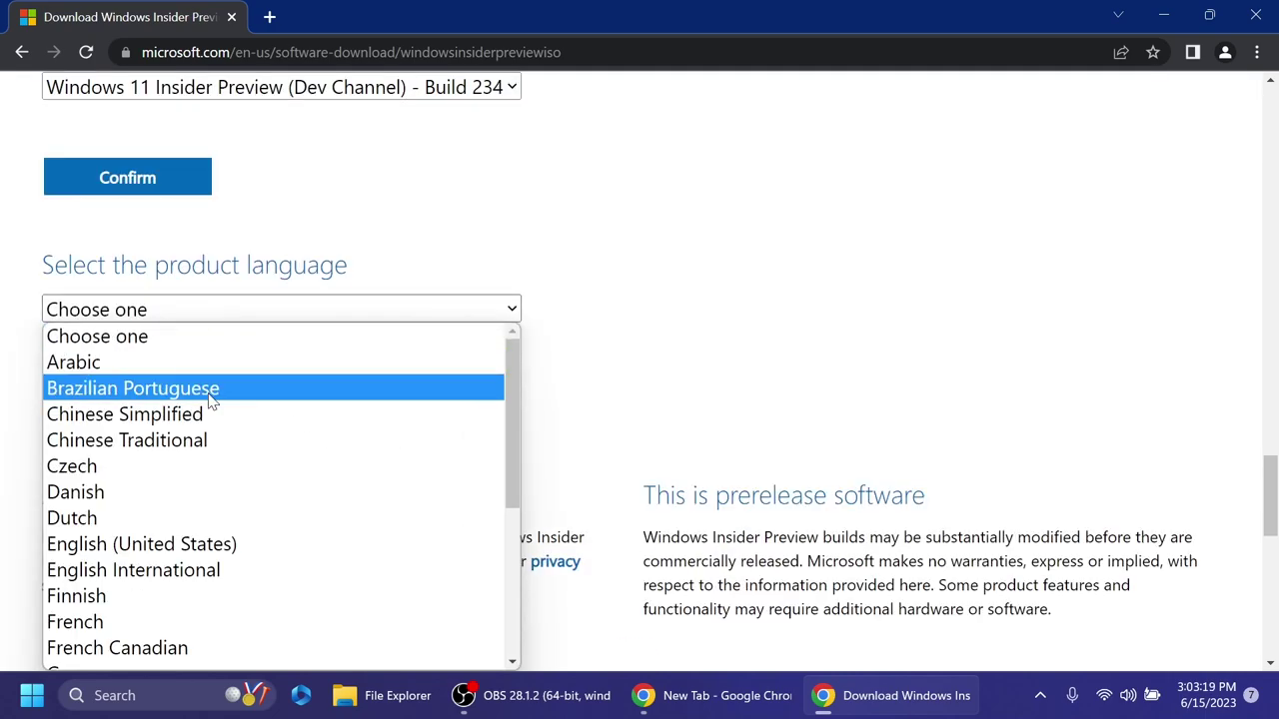
click(207, 545)
click(160, 414)
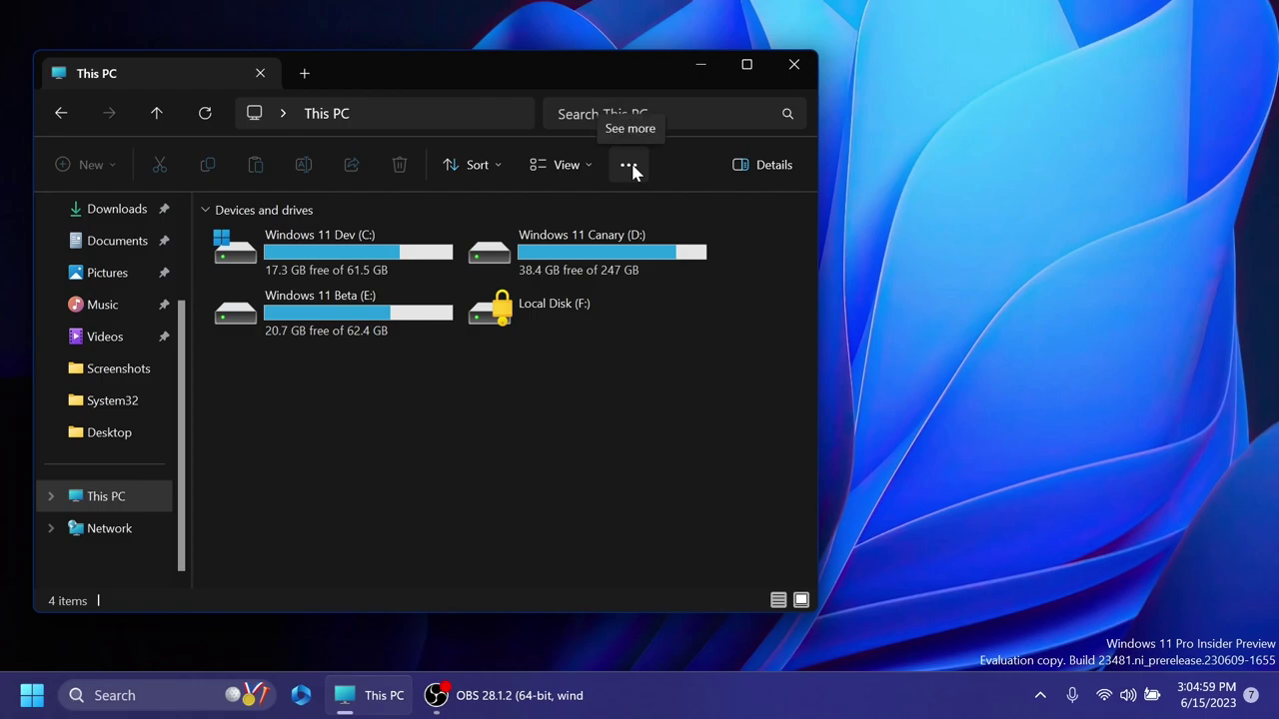
Open the View settings of Folder Options from File Explorer and examine the advanced settings list.
click(628, 166)
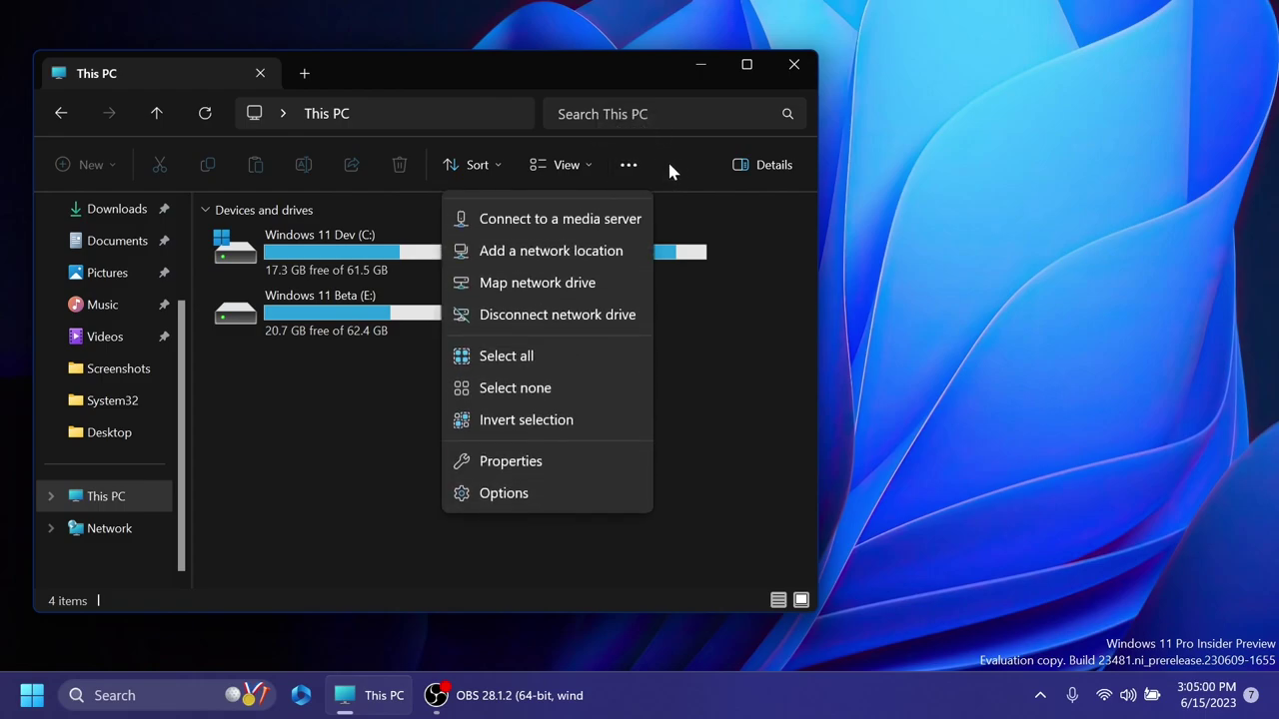
click(506, 493)
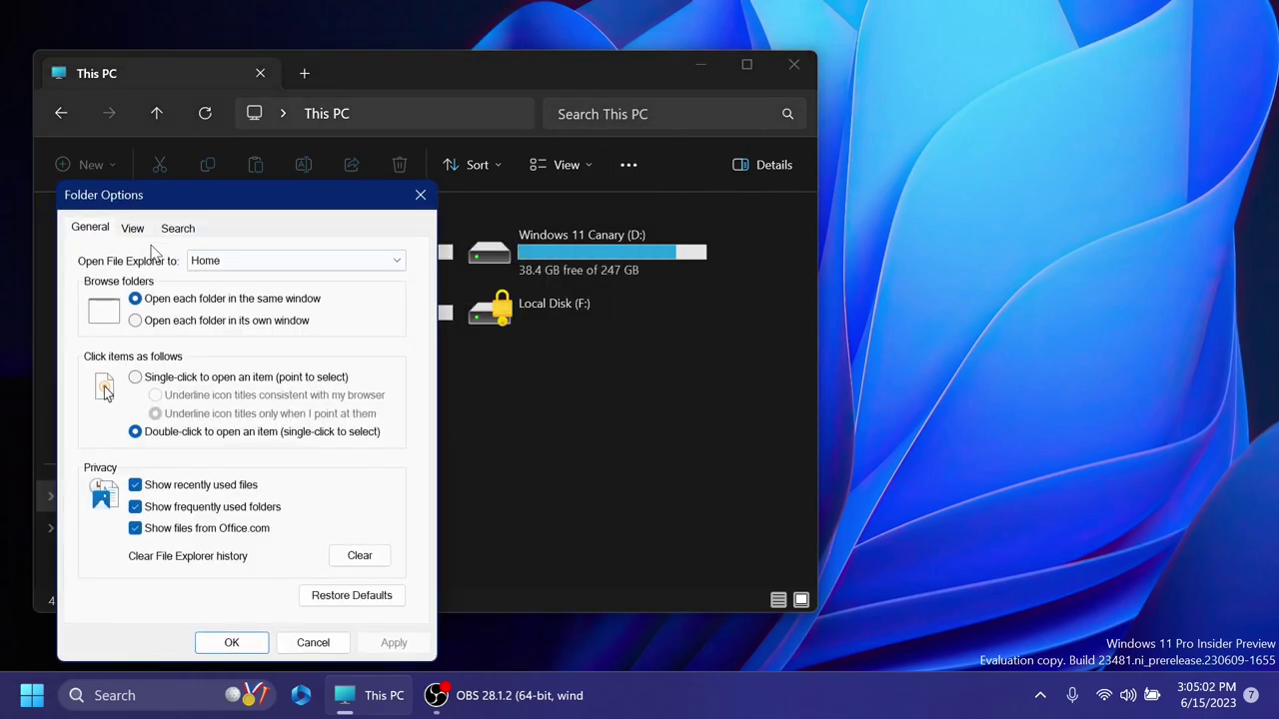
click(133, 228)
drag(181, 190, 209, 143)
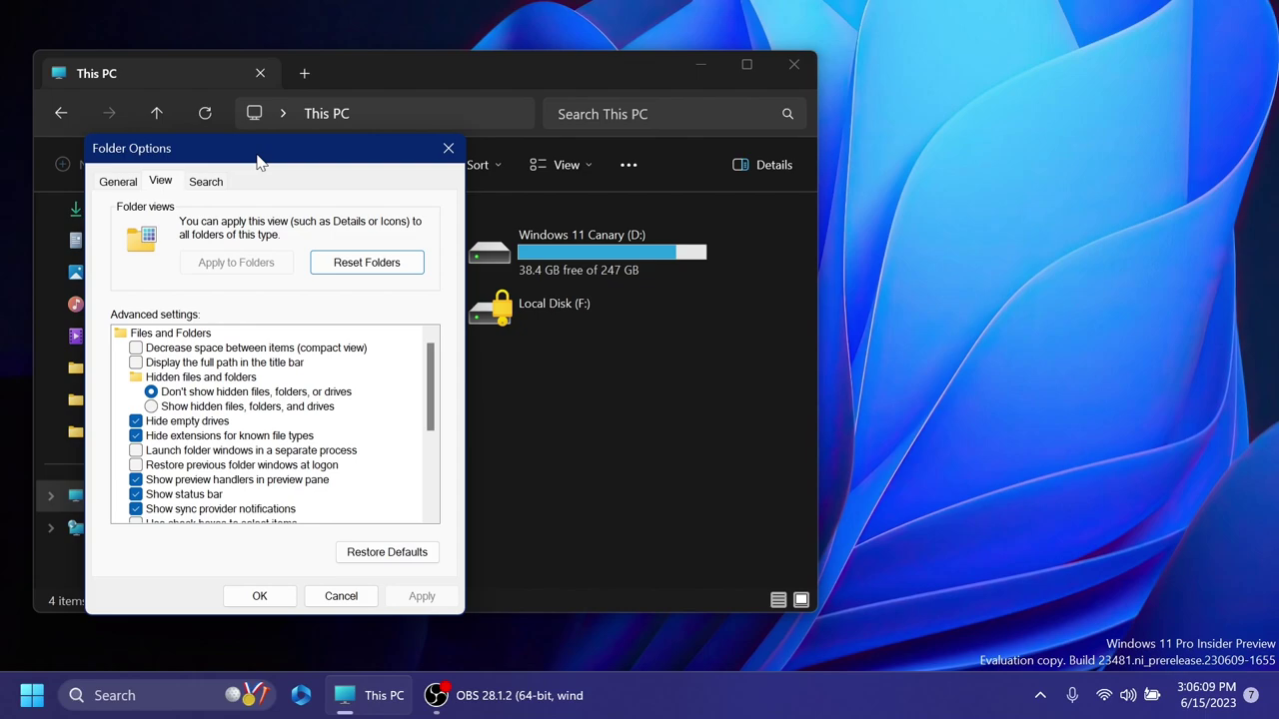
drag(262, 160, 284, 144)
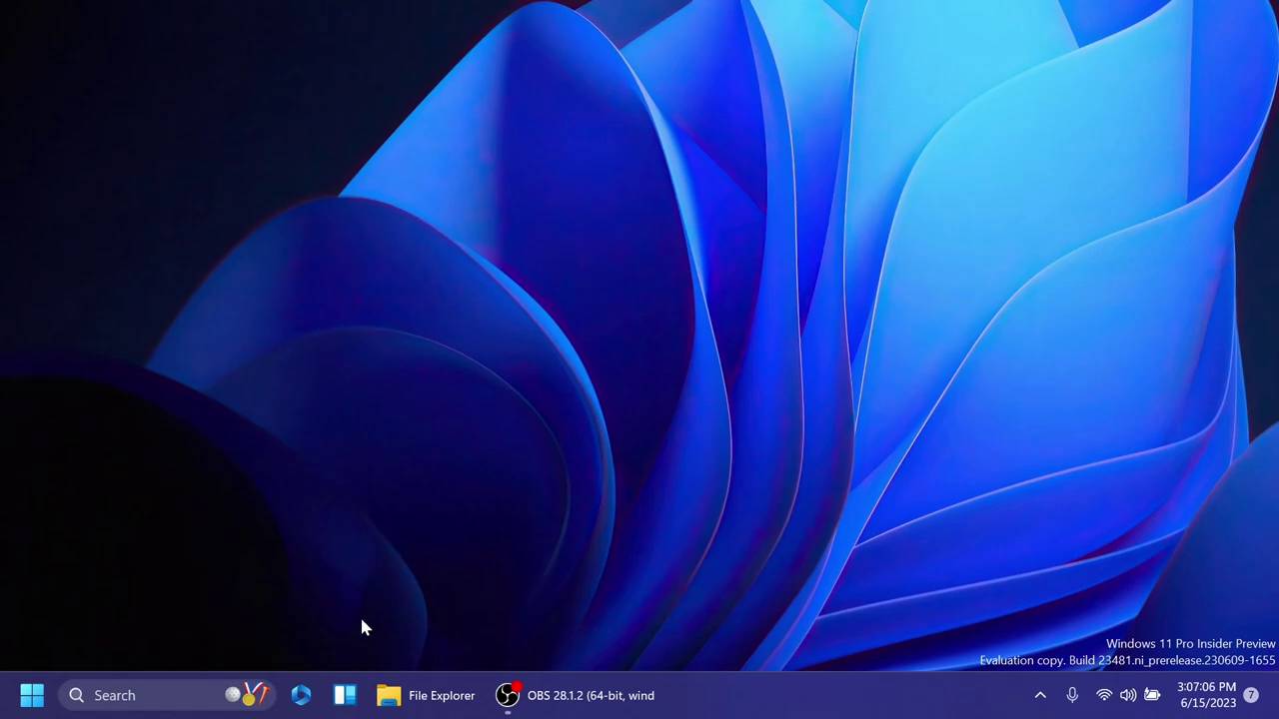
Pin the Focus session widget to the widgets board, then close the board.
click(344, 695)
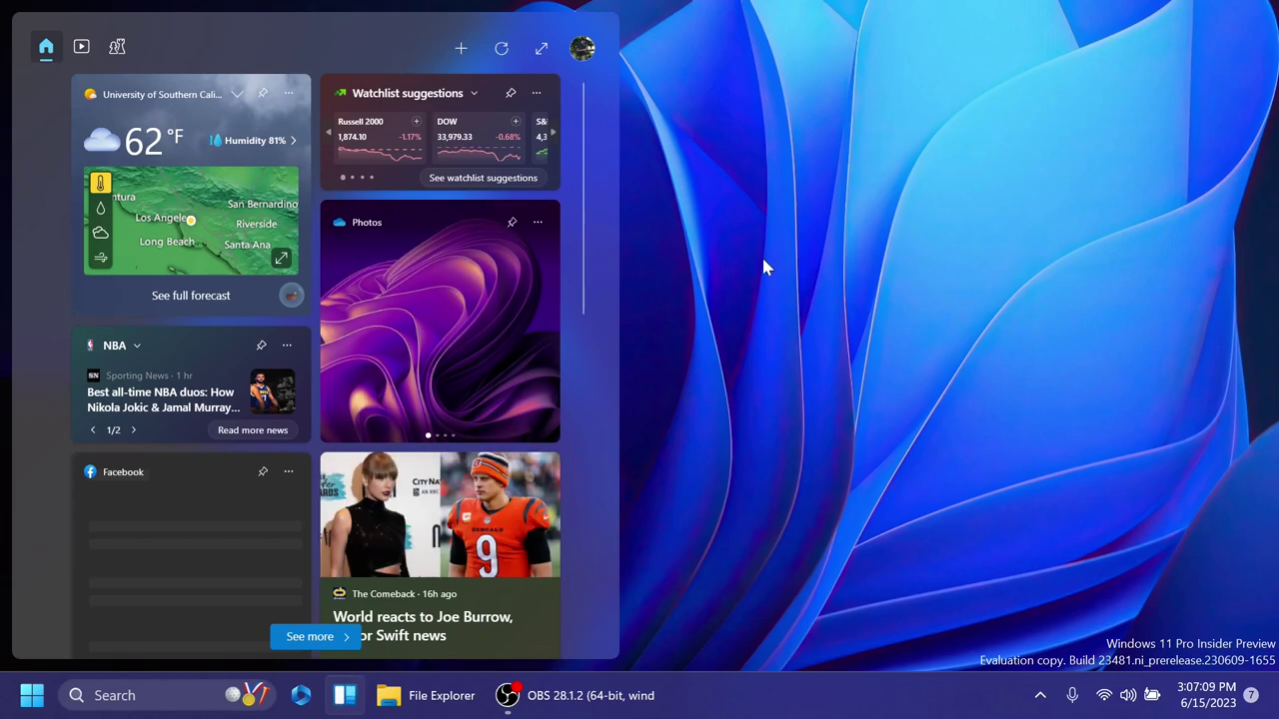
click(462, 48)
click(108, 231)
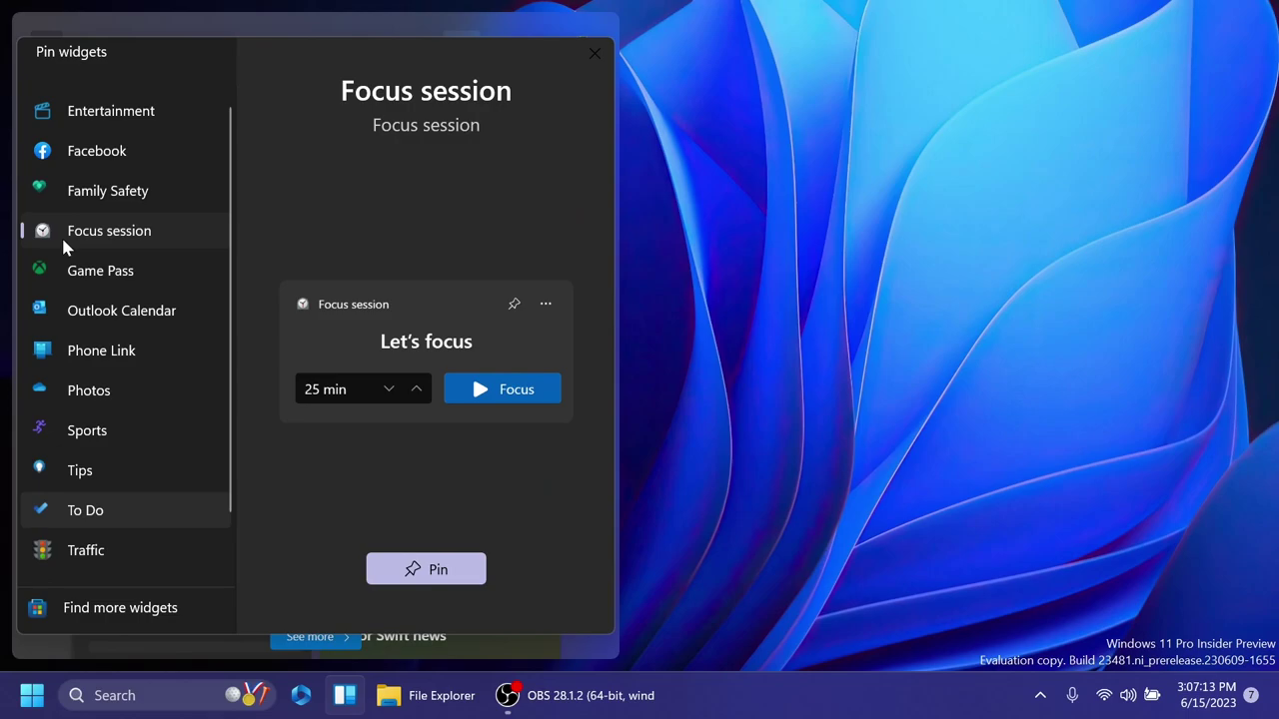
click(449, 574)
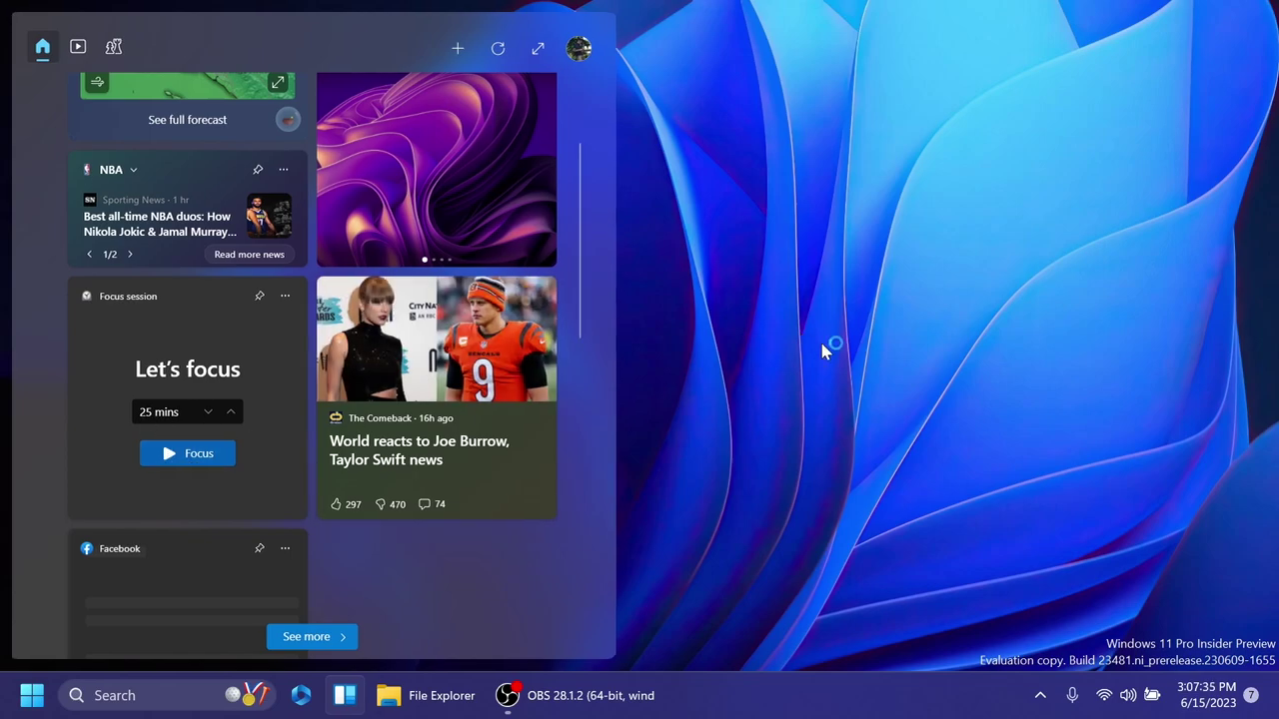
click(821, 344)
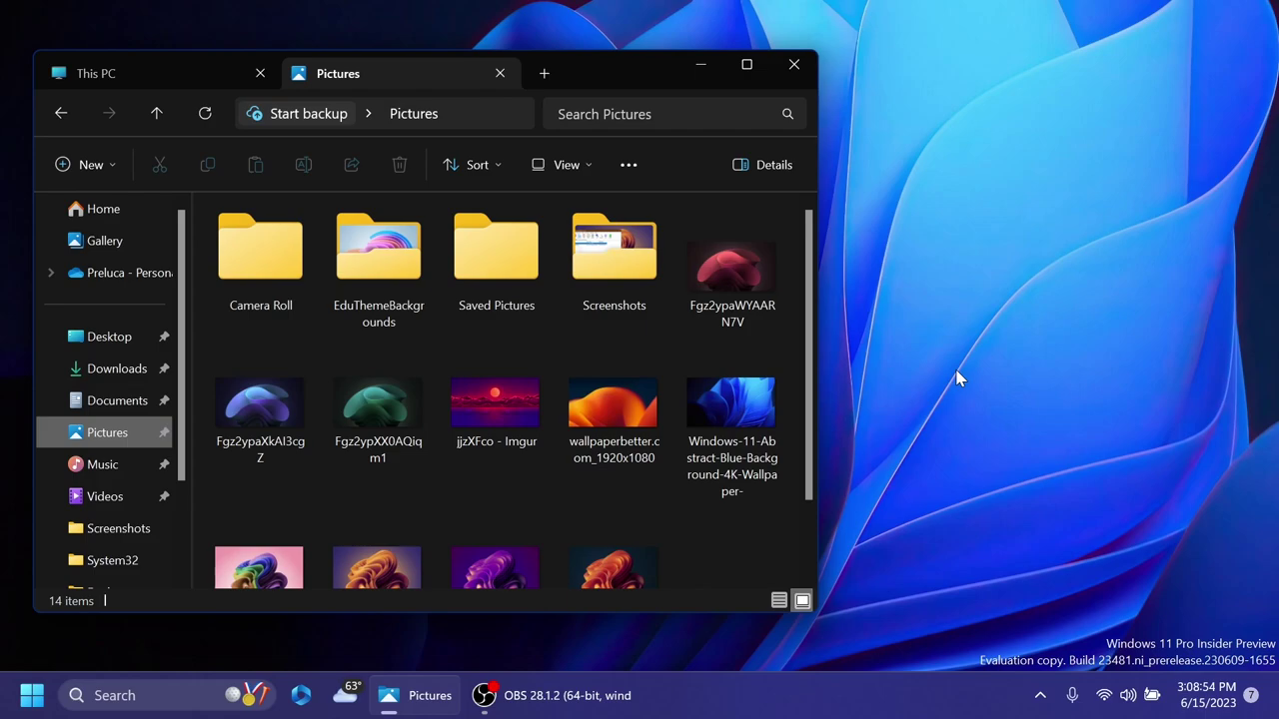
Pull the Pictures tab out of the File Explorer window and return it to the This PC window's tab row.
drag(400, 72, 744, 258)
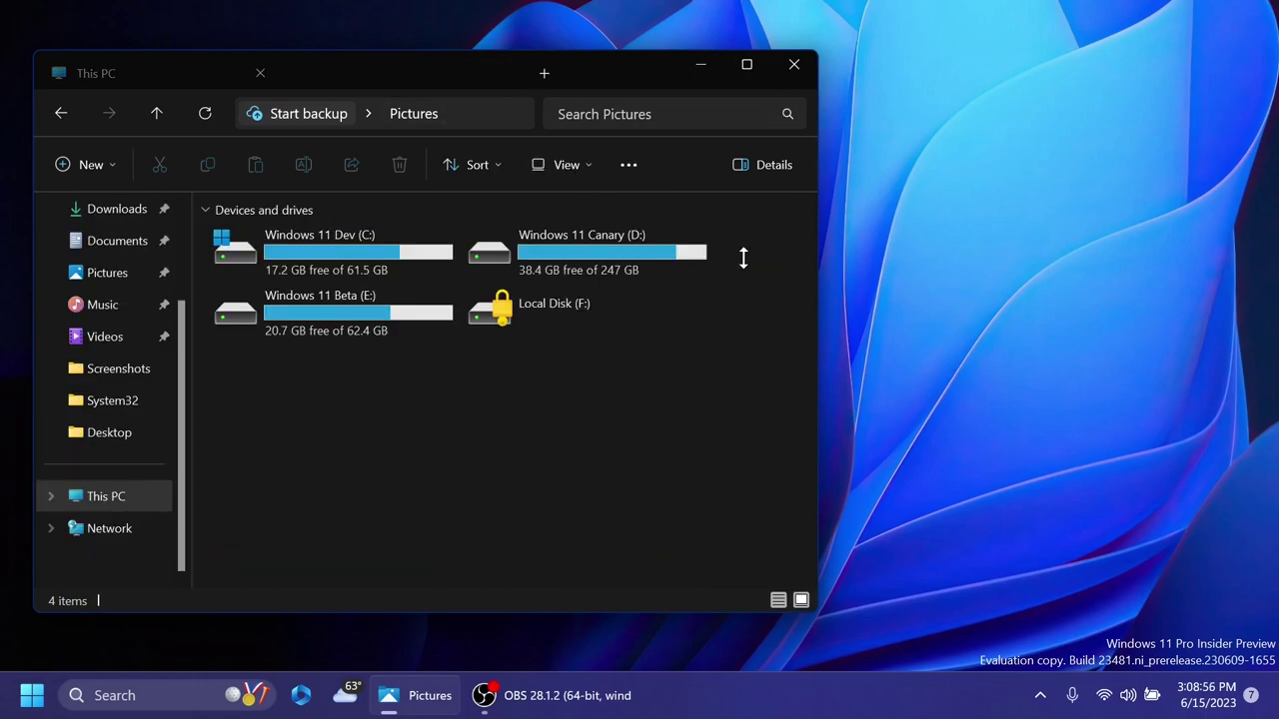
drag(848, 121, 643, 66)
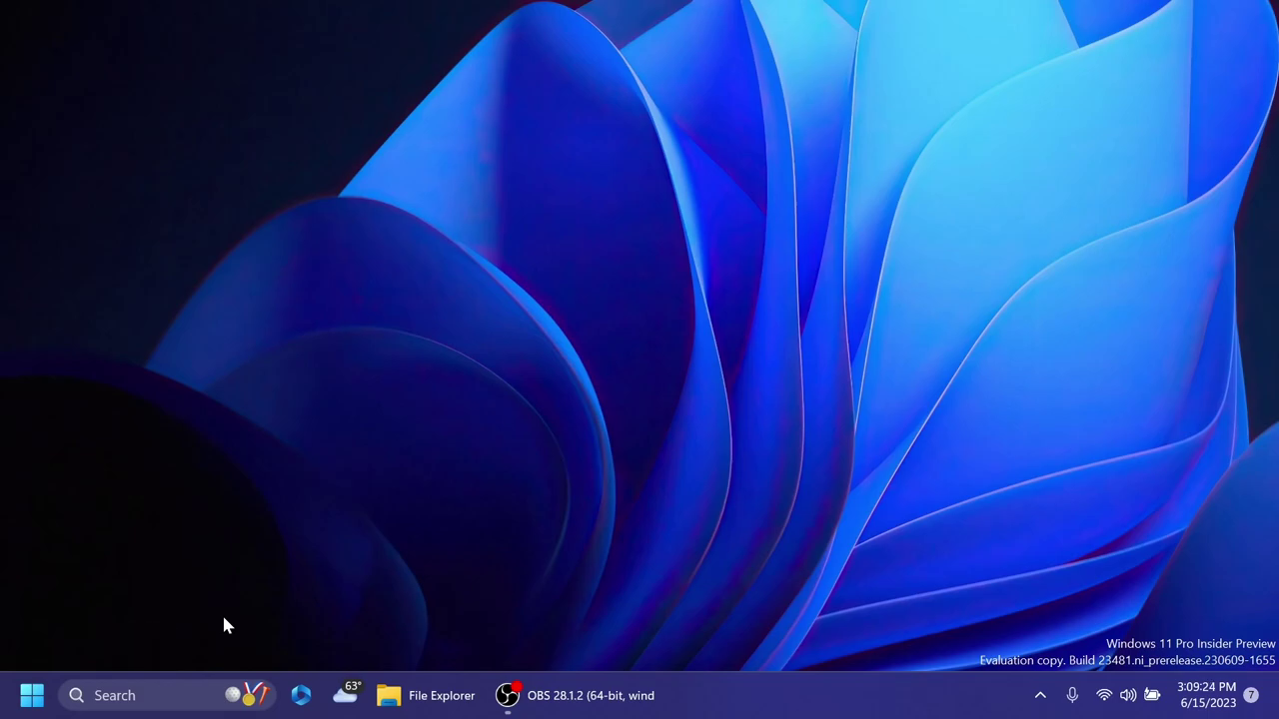
Open the Start menu's full app list, examine the labels under the Microsoft apps, and return to the pinned apps.
click(31, 695)
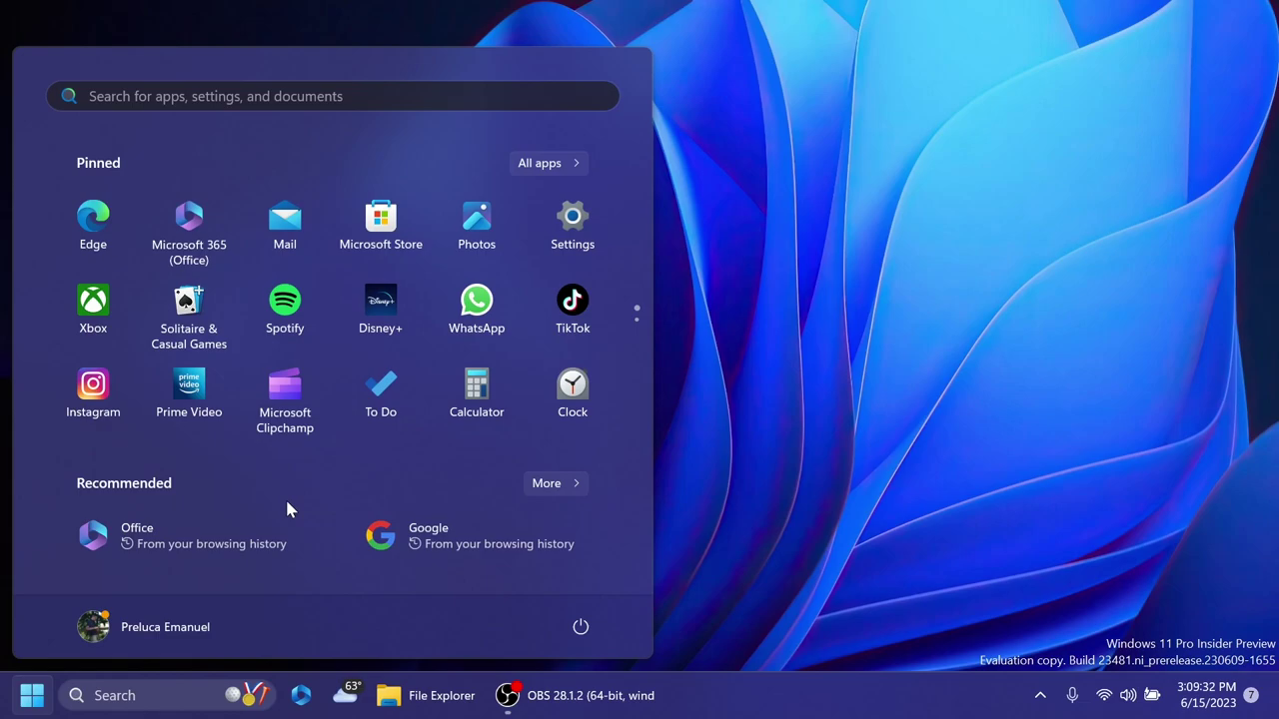
click(563, 162)
scroll(308, 390, down, 5)
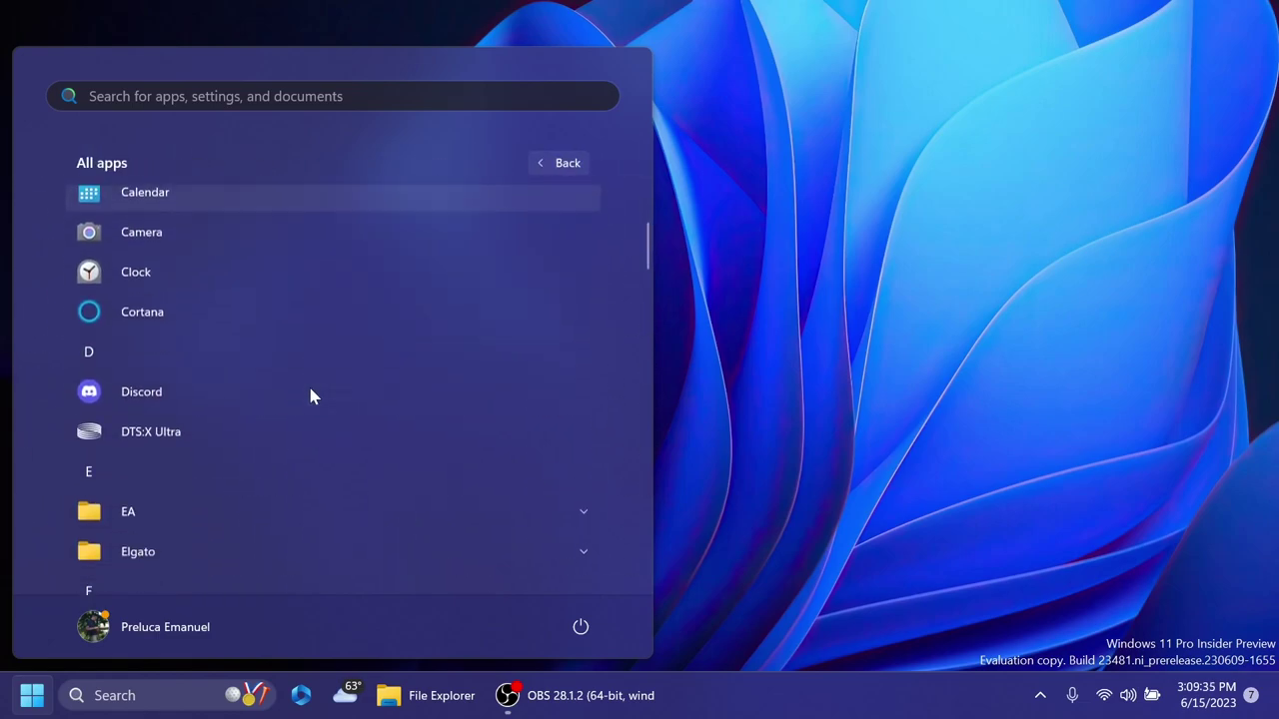
scroll(311, 397, down, 10)
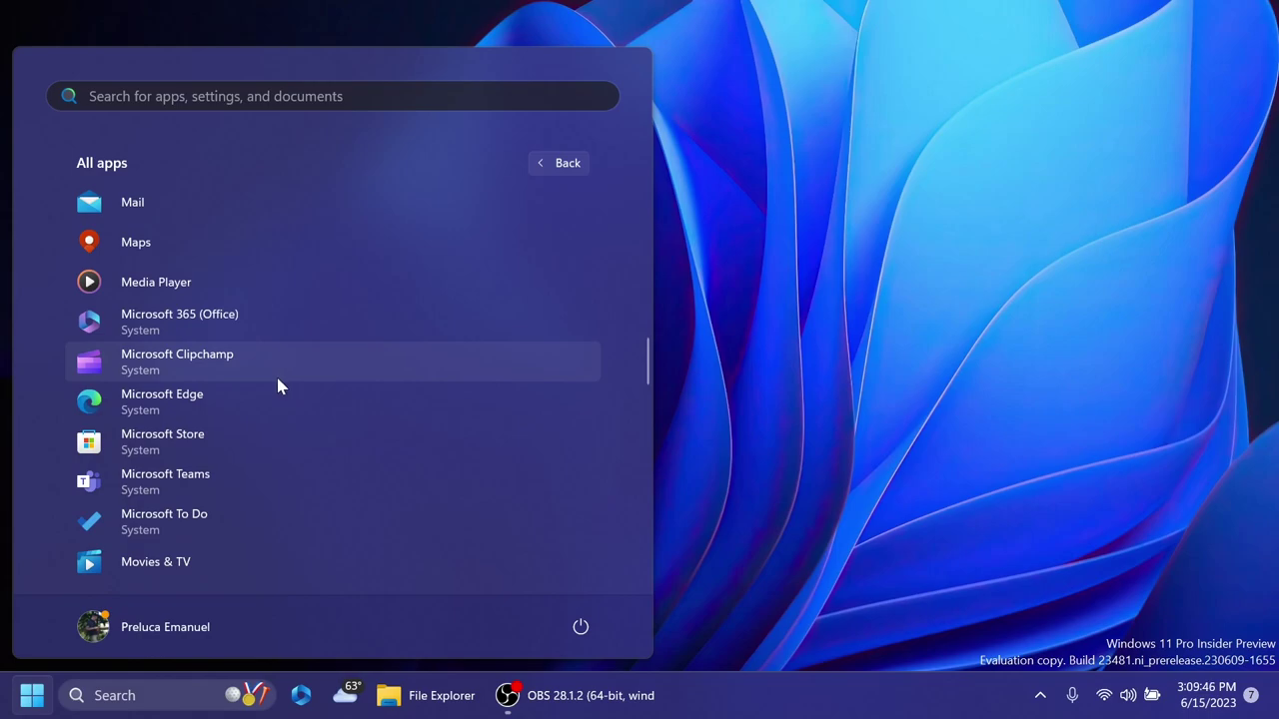
click(542, 174)
Open the Device usage page in the Personalization settings and review its usage categories, including Development.
right_click(542, 174)
click(620, 371)
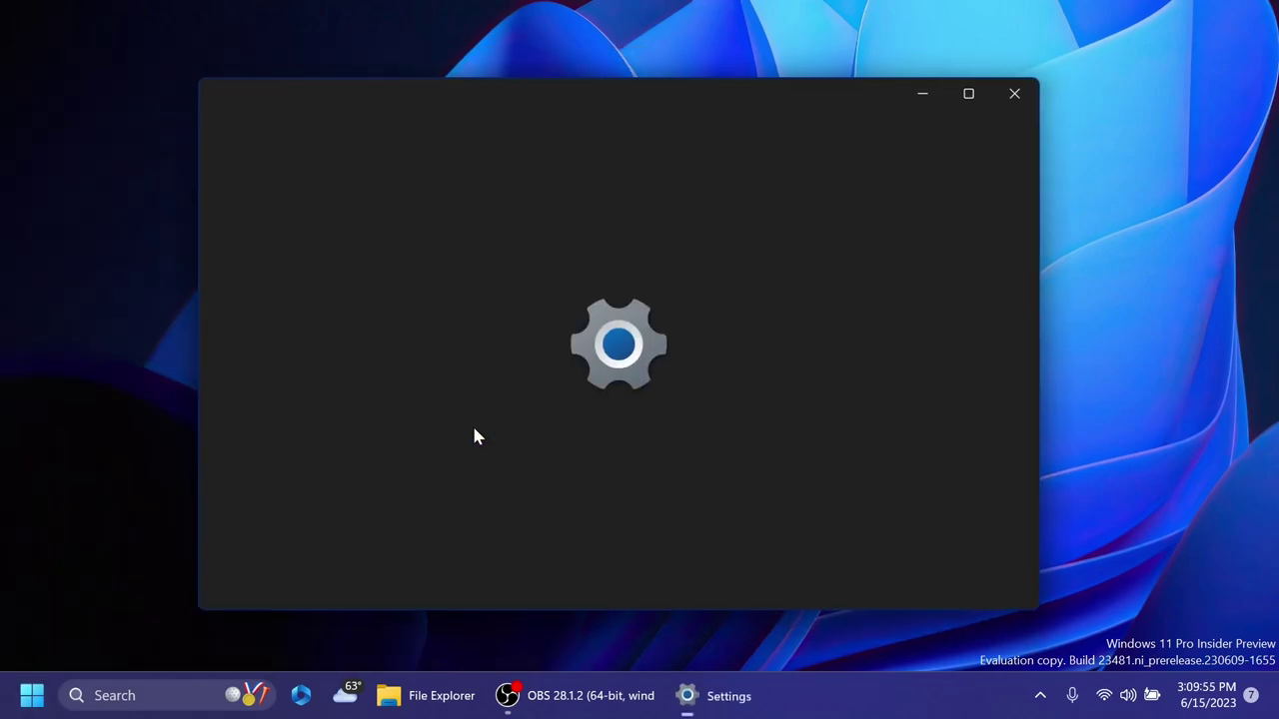
scroll(994, 345, down, 2)
scroll(997, 345, down, 10)
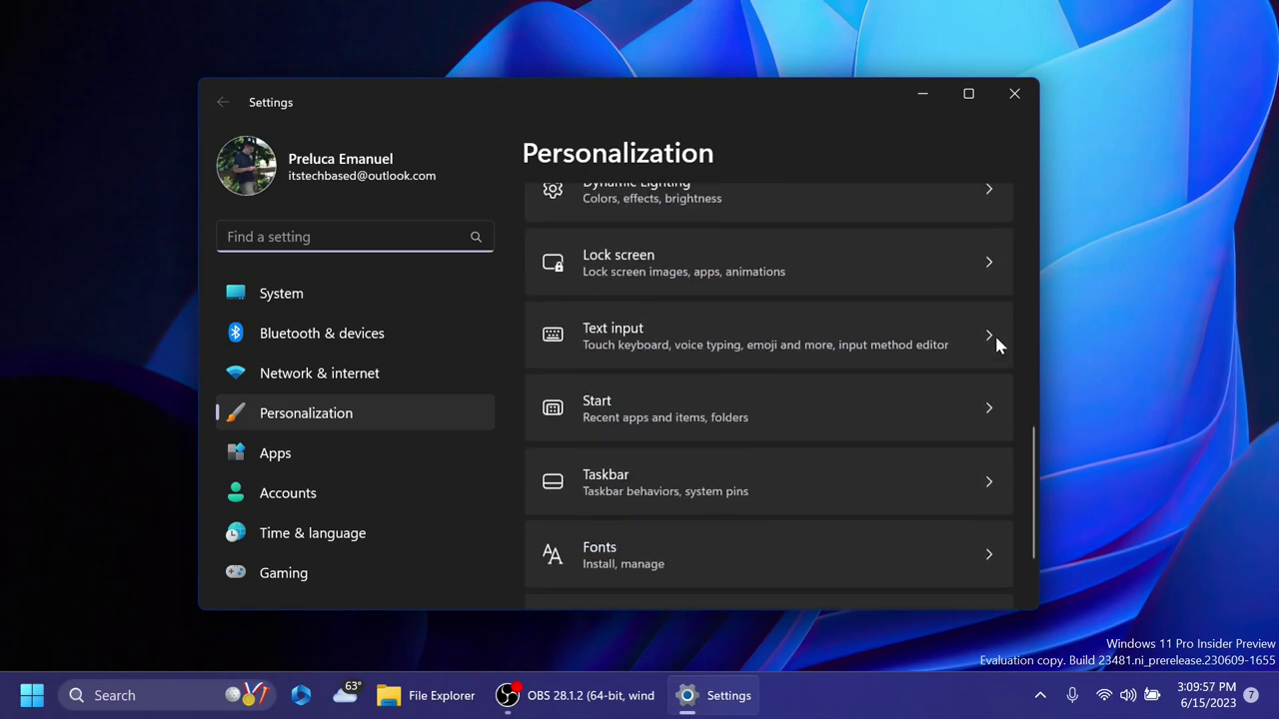
click(656, 537)
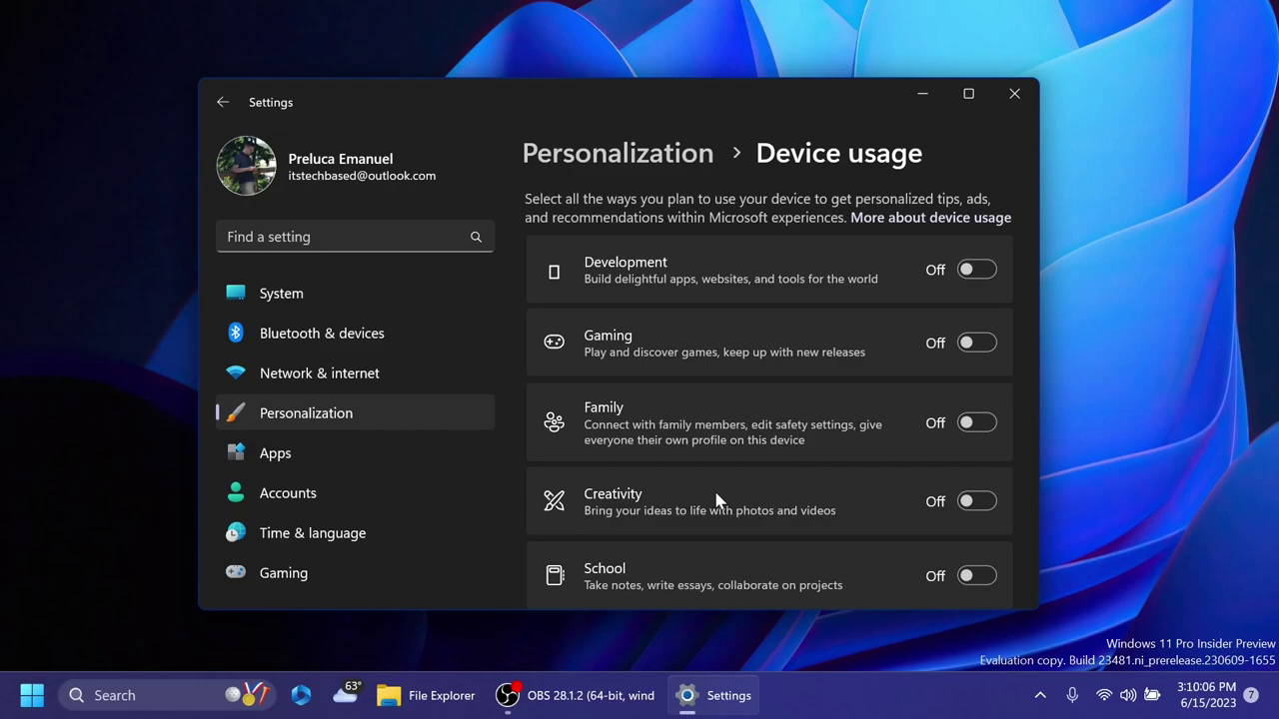
click(976, 270)
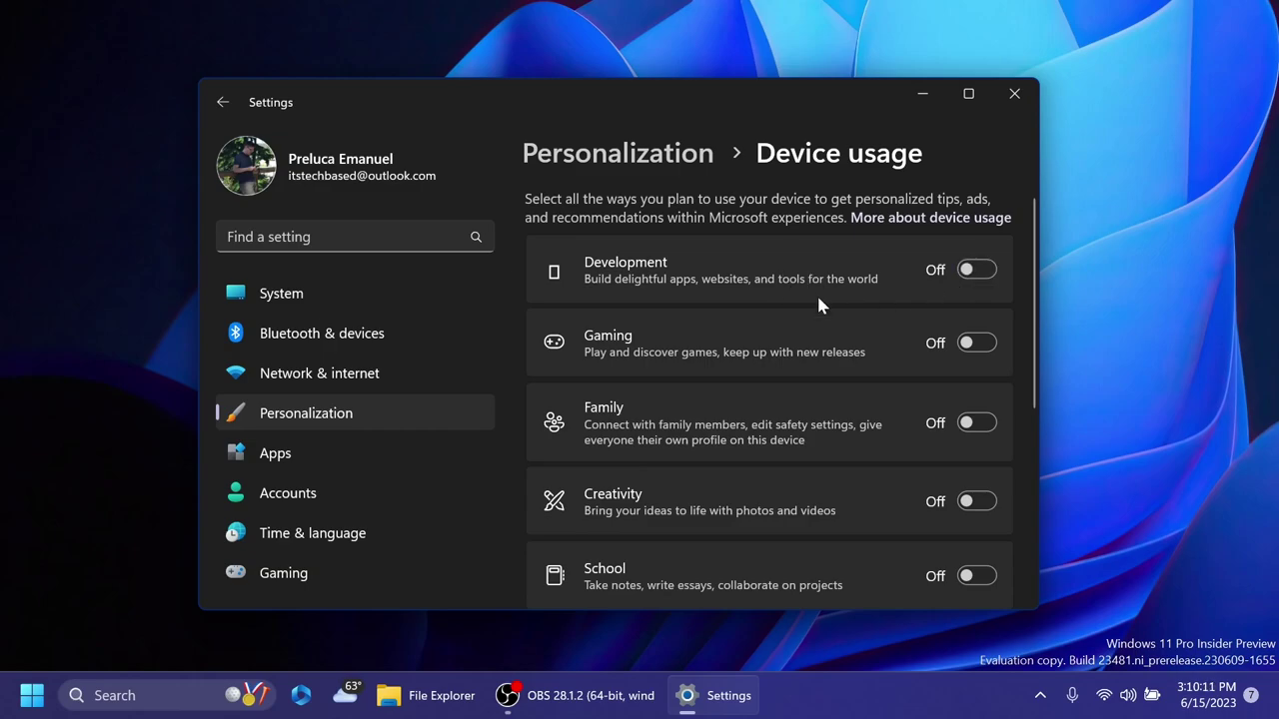
scroll(758, 285, down, 3)
scroll(760, 286, up, 3)
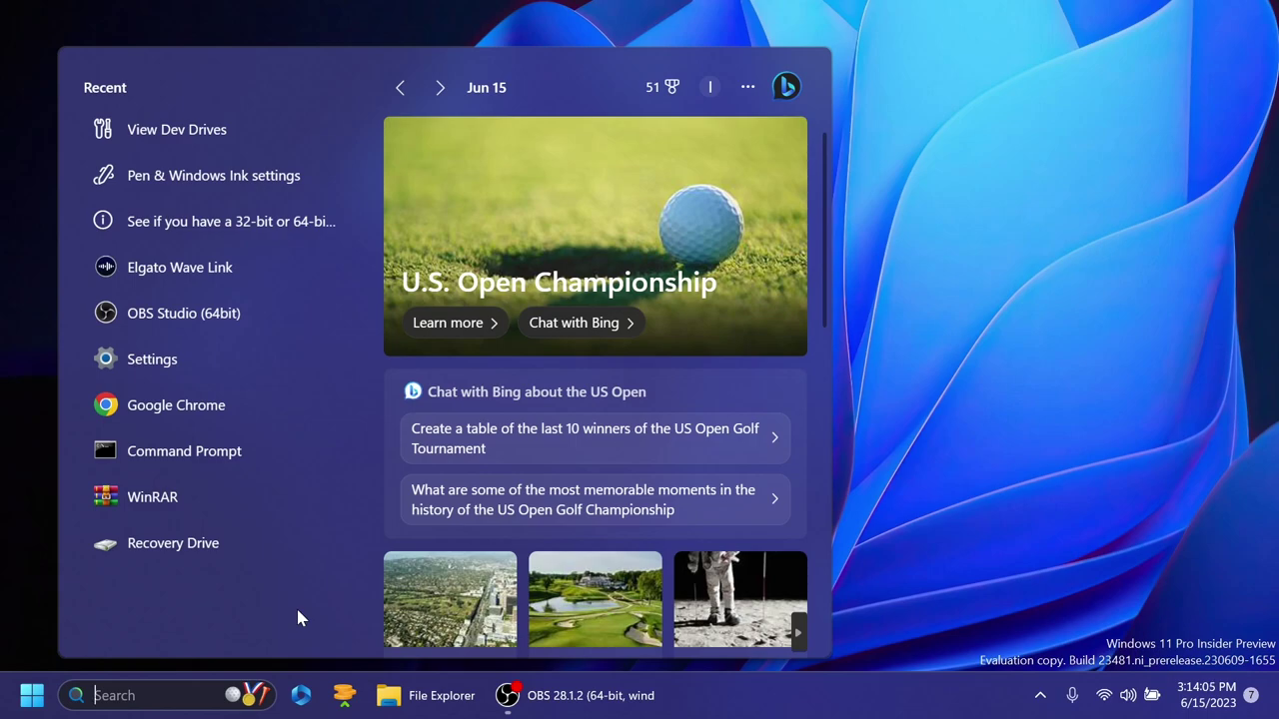
Close the taskbar search panel.
key(Escape)
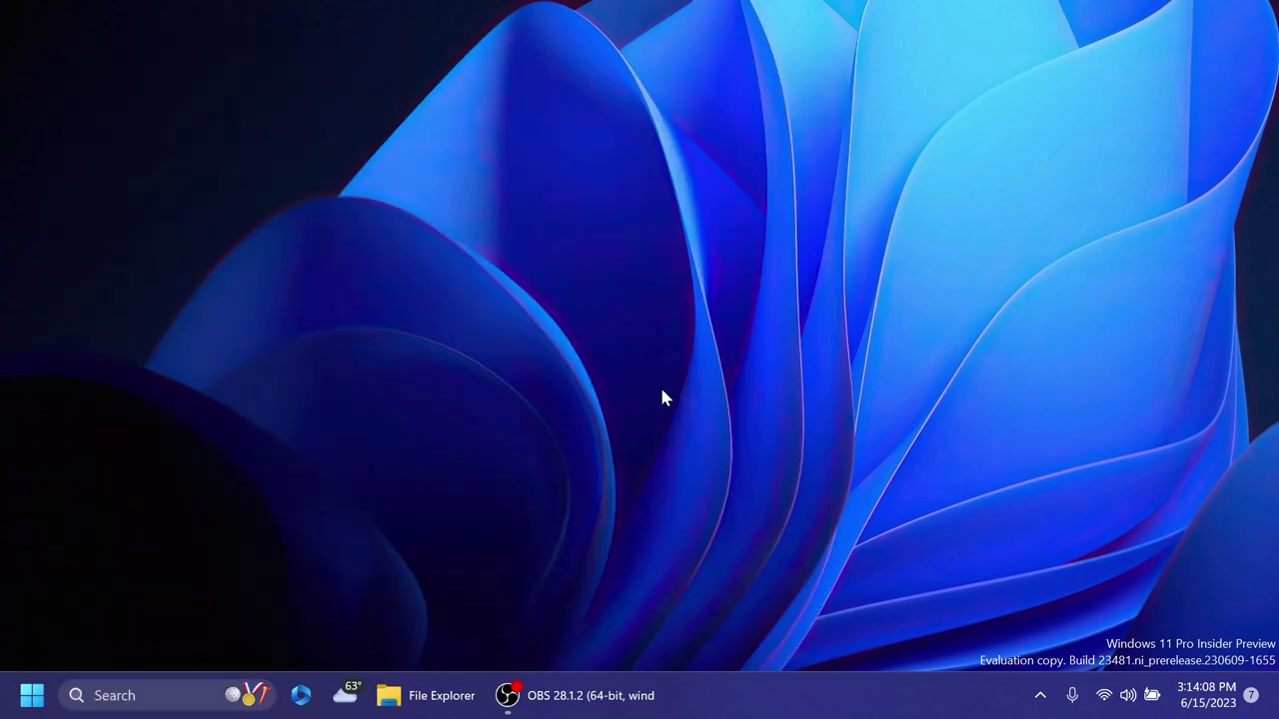